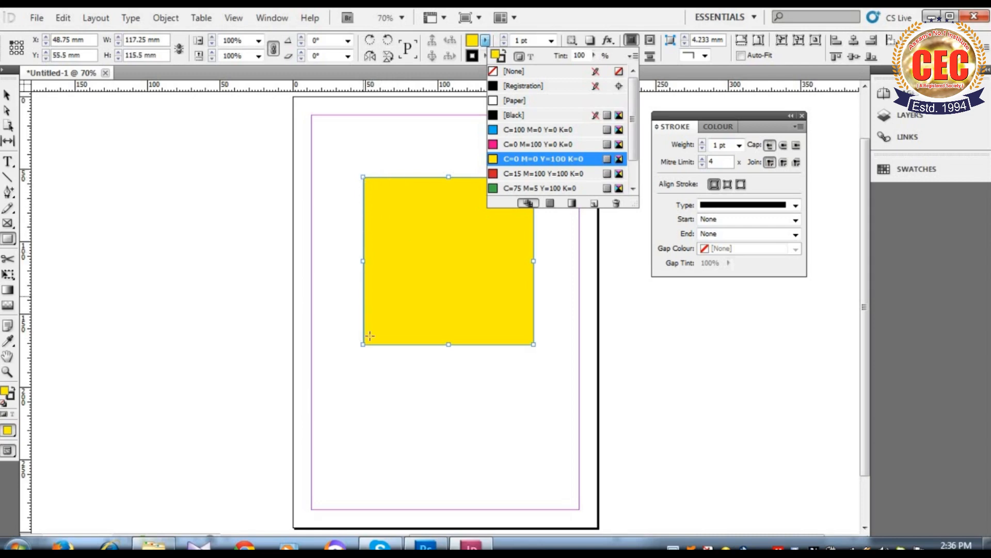
# Set the yellow rectangle's stroke colour to the red swatch C=15 M=100 Y=100 K=0.
pyautogui.click(485, 56)
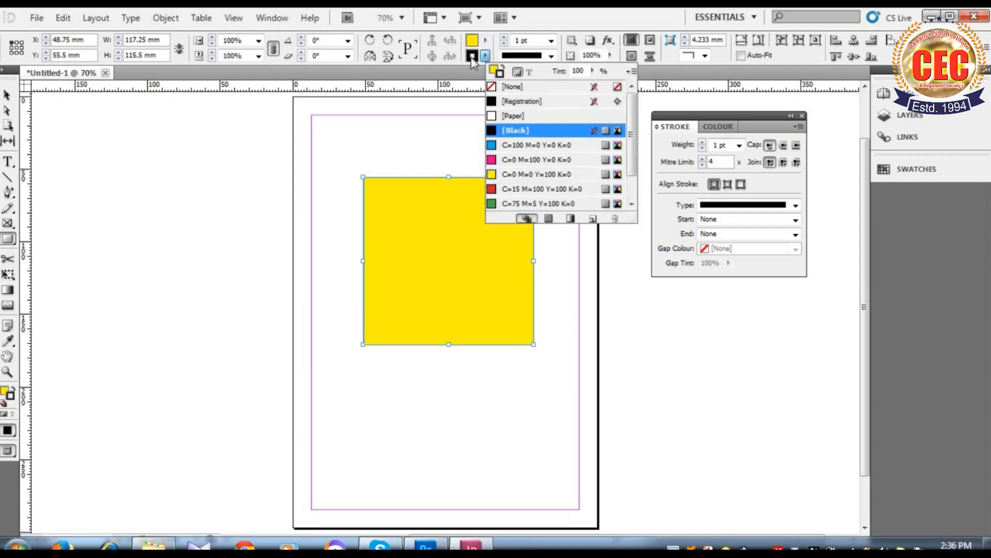
pyautogui.click(506, 189)
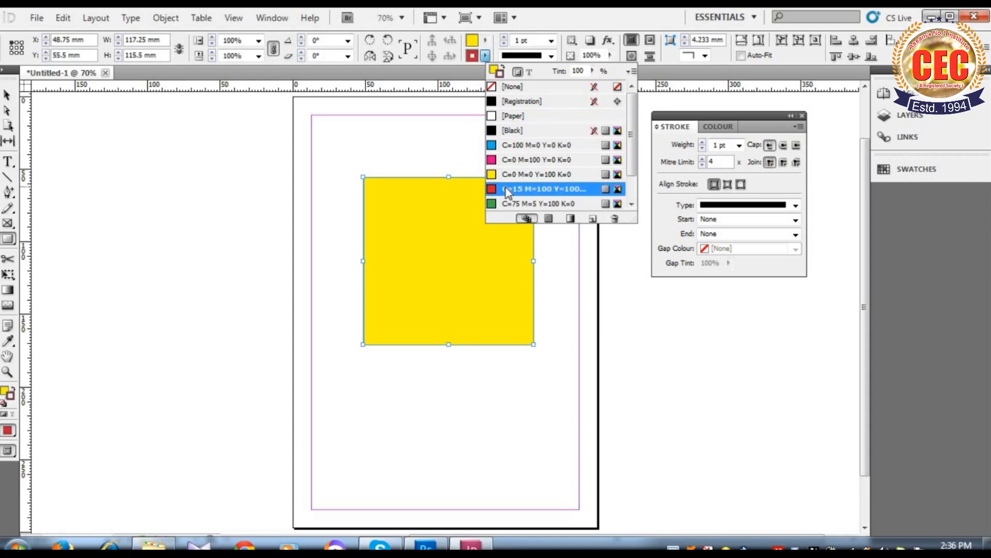
pyautogui.click(449, 144)
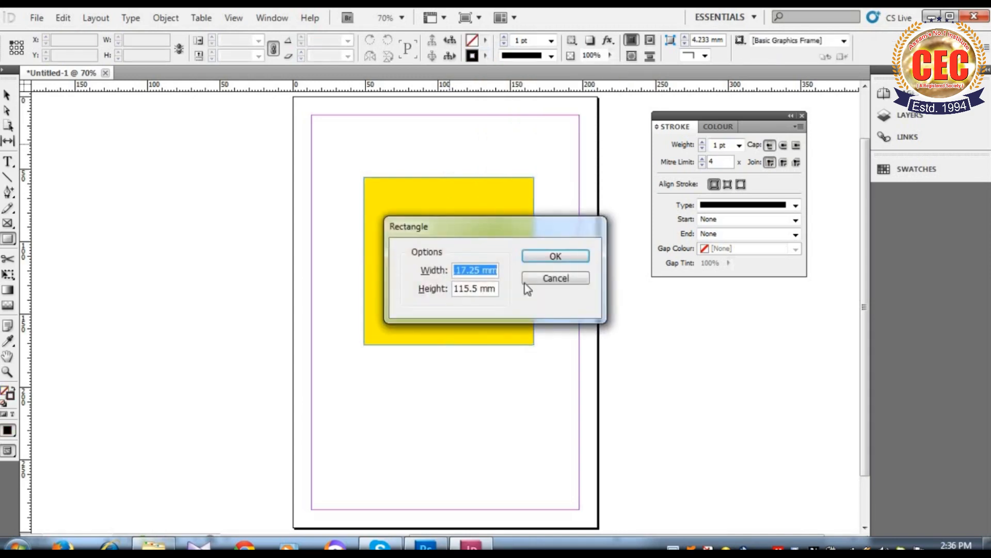
pyautogui.click(552, 279)
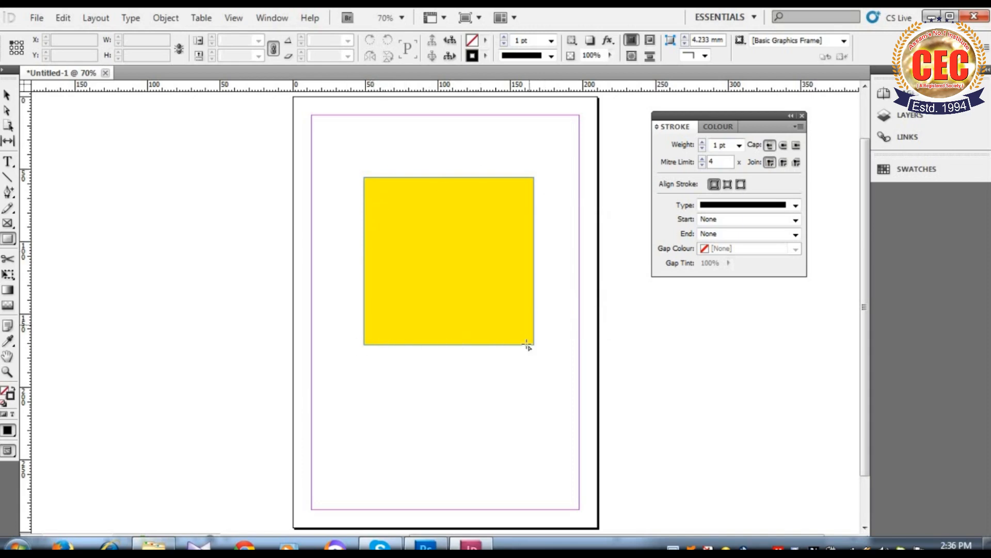
# Select the yellow rectangle and set its stroke weight to 10 pt.
pyautogui.click(552, 41)
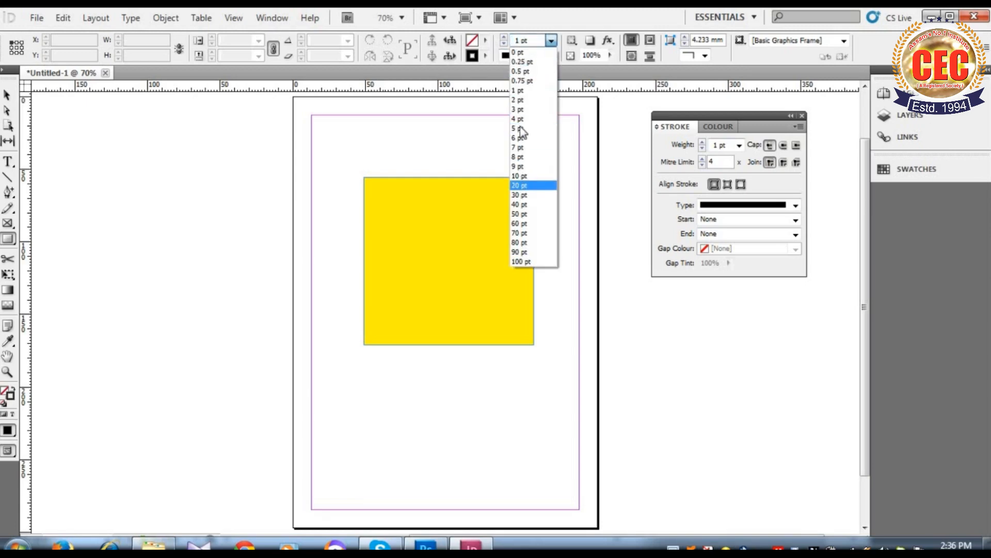
pyautogui.click(553, 42)
pyautogui.click(554, 41)
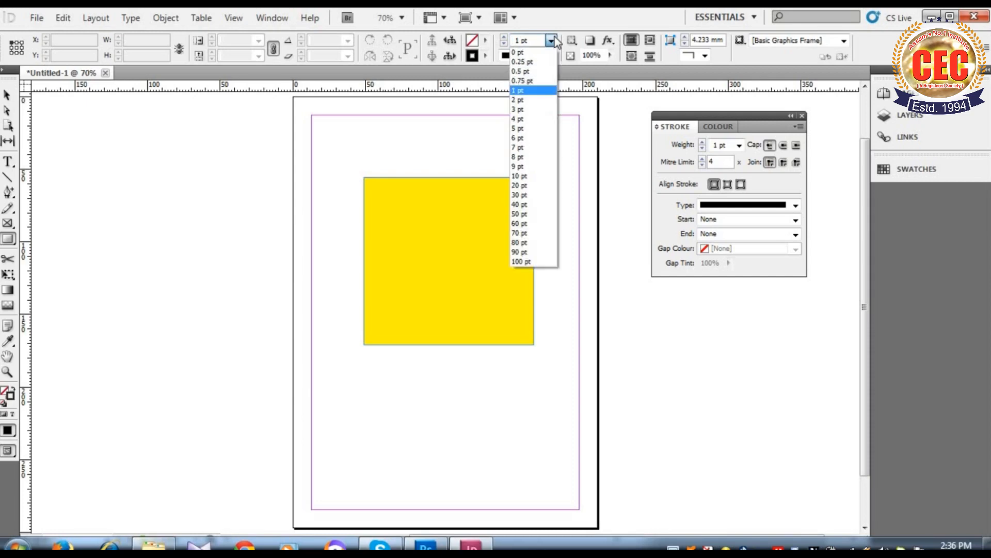
pyautogui.click(519, 176)
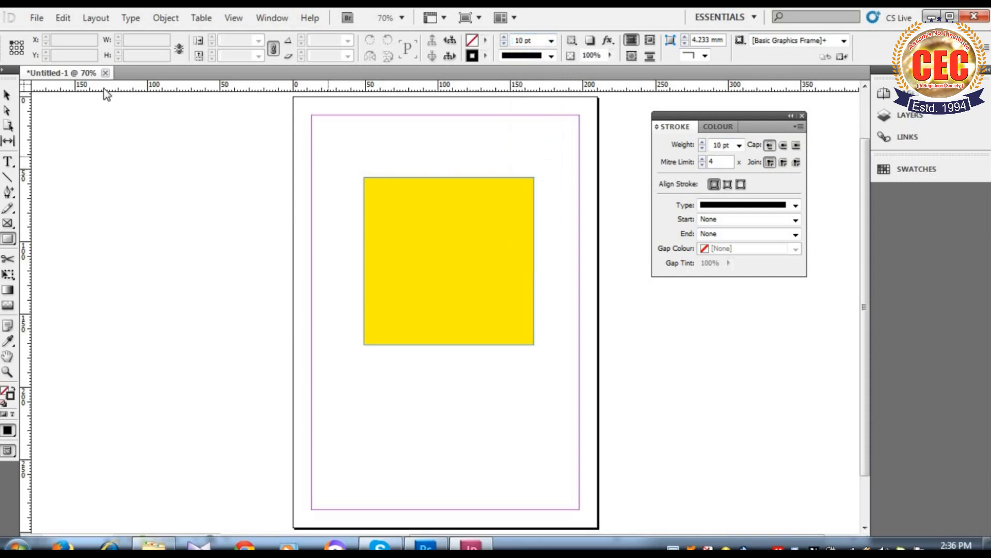
pyautogui.click(8, 96)
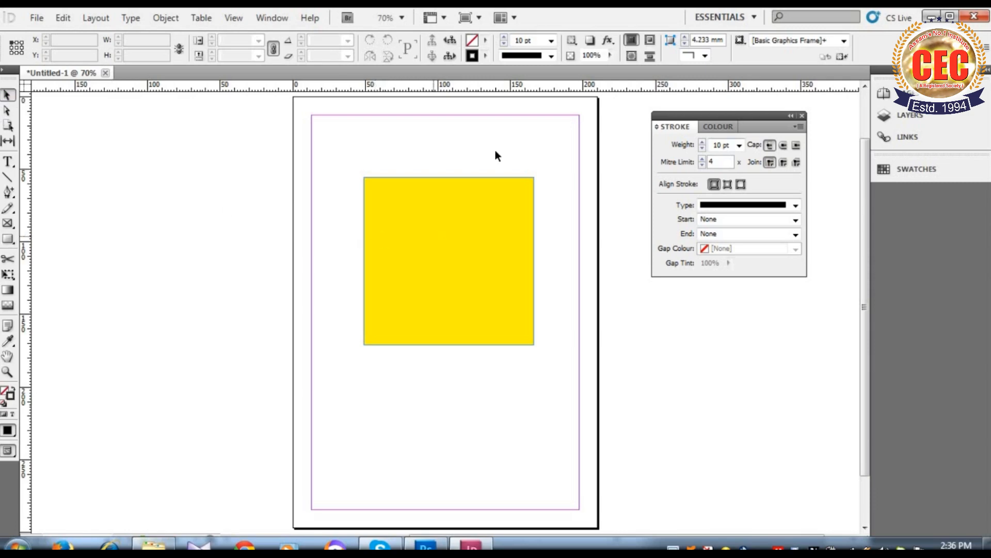
pyautogui.click(469, 186)
pyautogui.click(551, 40)
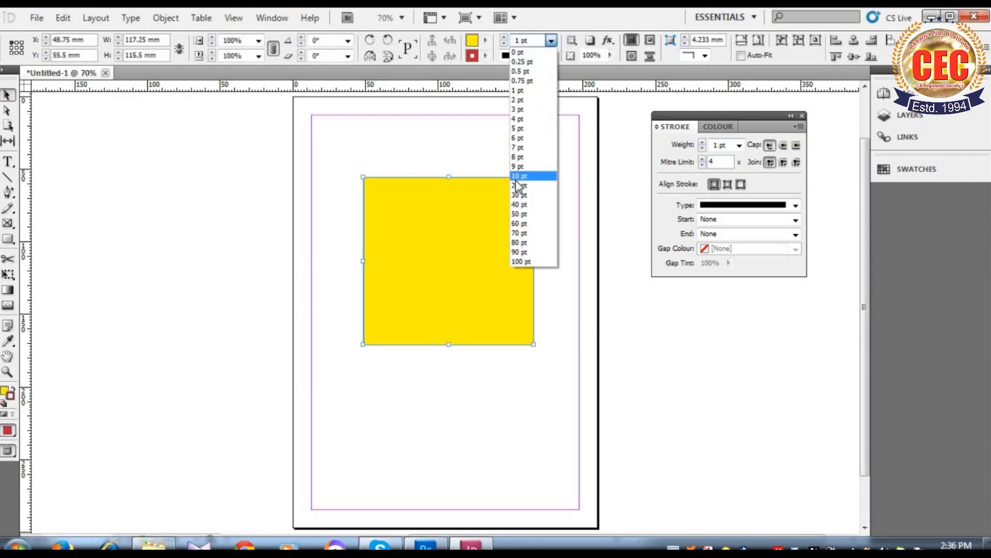
pyautogui.click(519, 187)
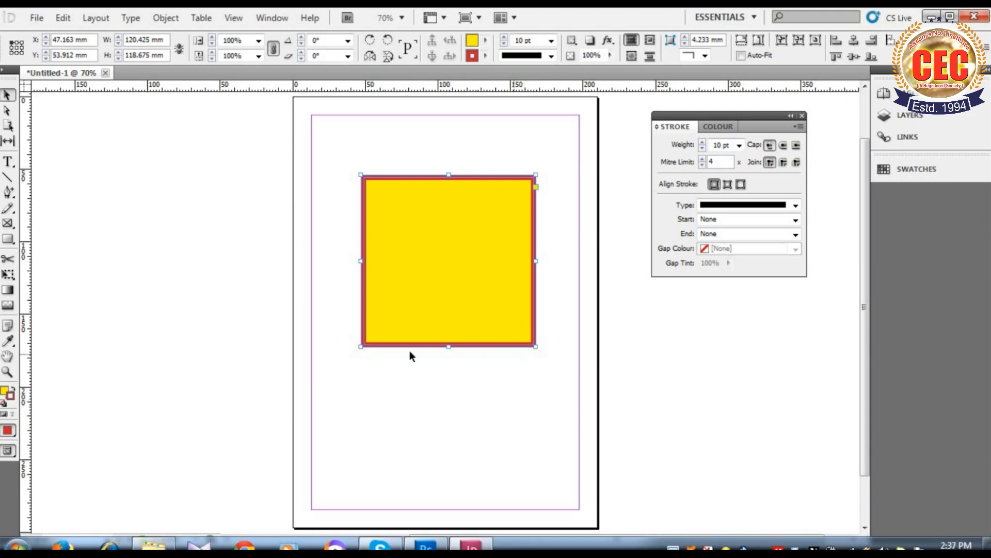
# Change the rectangle's stroke type to Thick - Thin - Thick and deselect it.
pyautogui.click(552, 55)
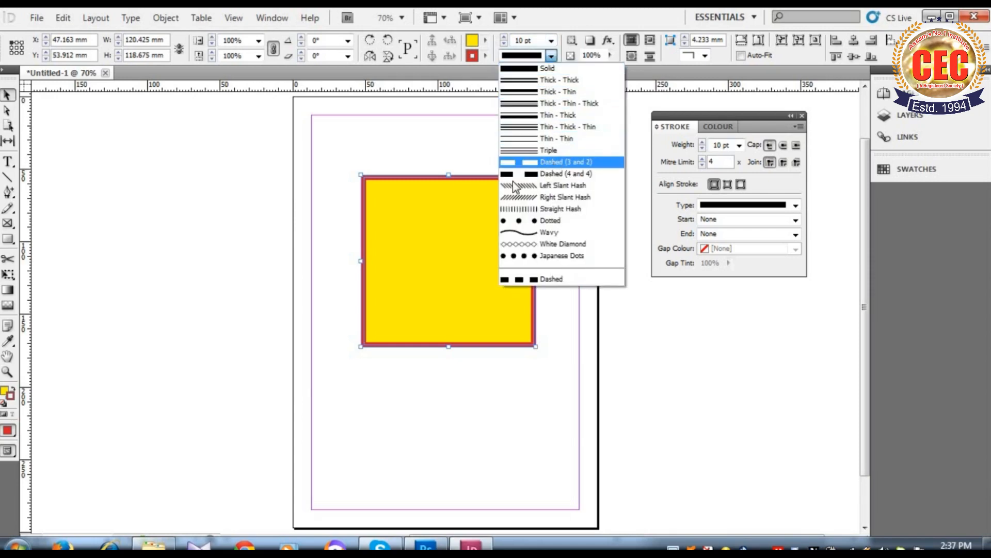
pyautogui.click(548, 106)
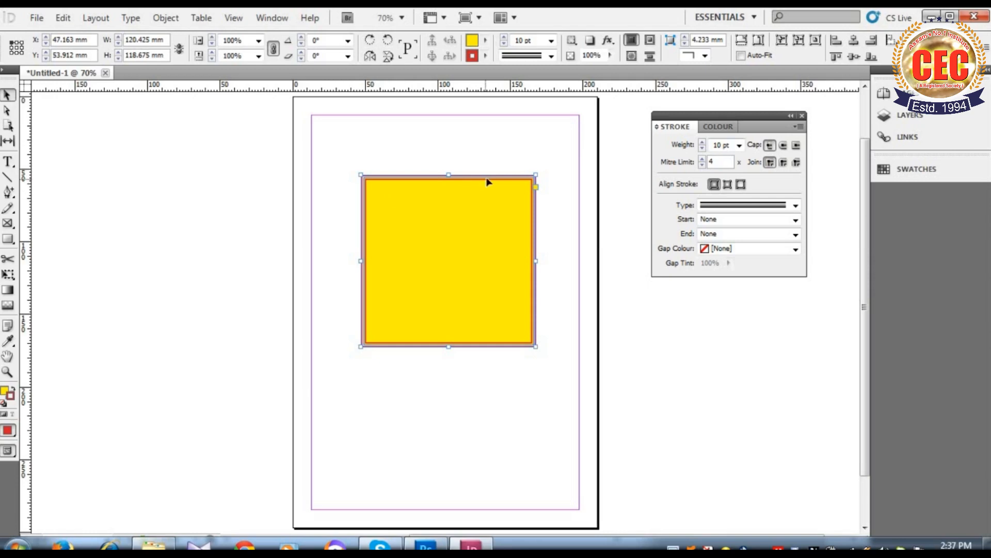
pyautogui.click(484, 444)
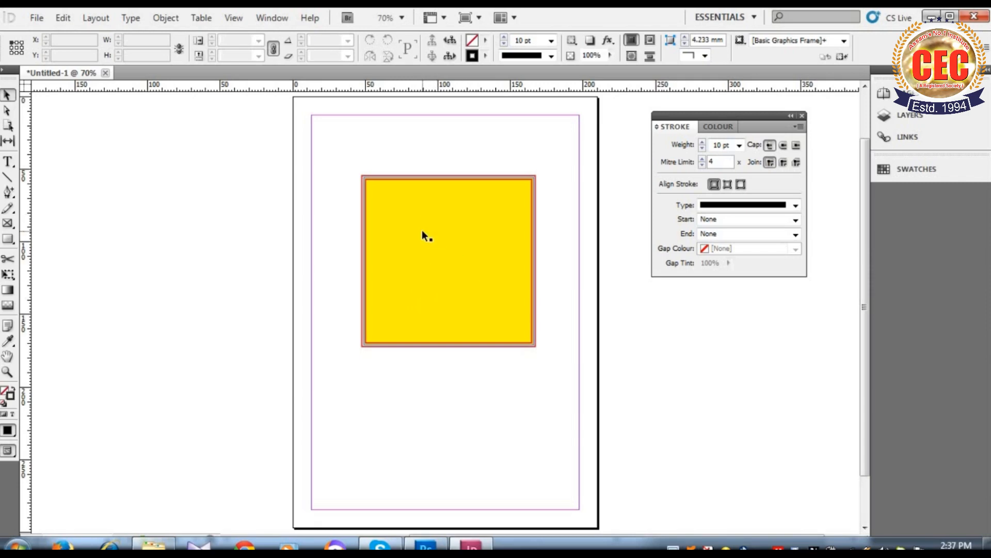
# Turn the yellow rectangle into a text frame and enter the sample text "ghjgjgjhuigiu uihyiuhihkj" in it.
pyautogui.click(8, 163)
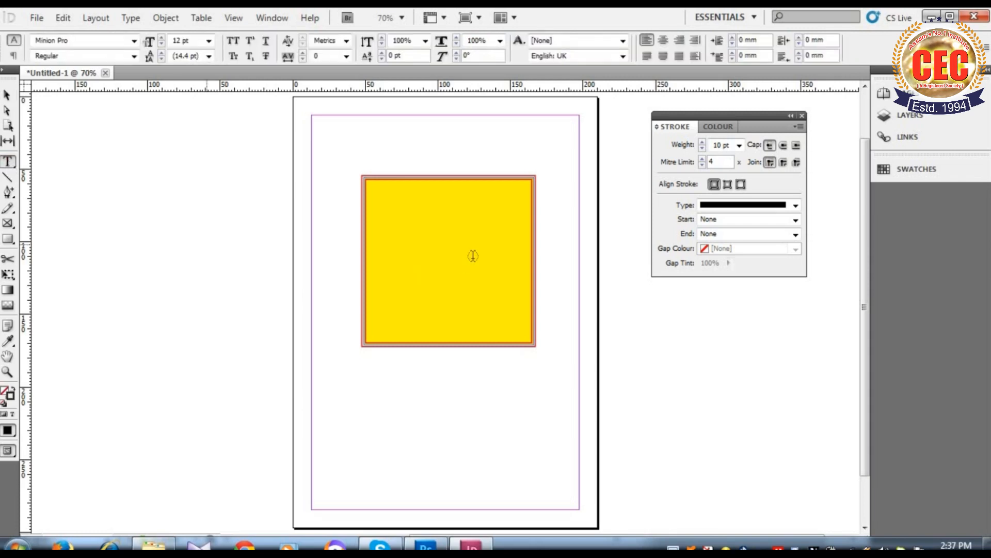
pyautogui.click(383, 199)
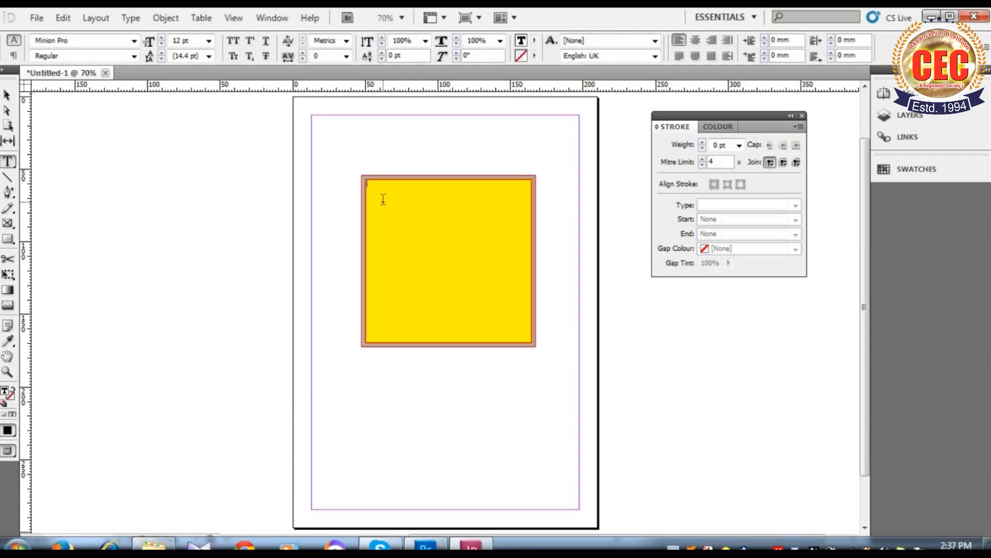
pyautogui.write('ghjgjgjh')
# Format all the text in the yellow frame in the Cooper Black font at 48 pt.
pyautogui.moveTo(429, 182); pyautogui.dragTo(358, 165)
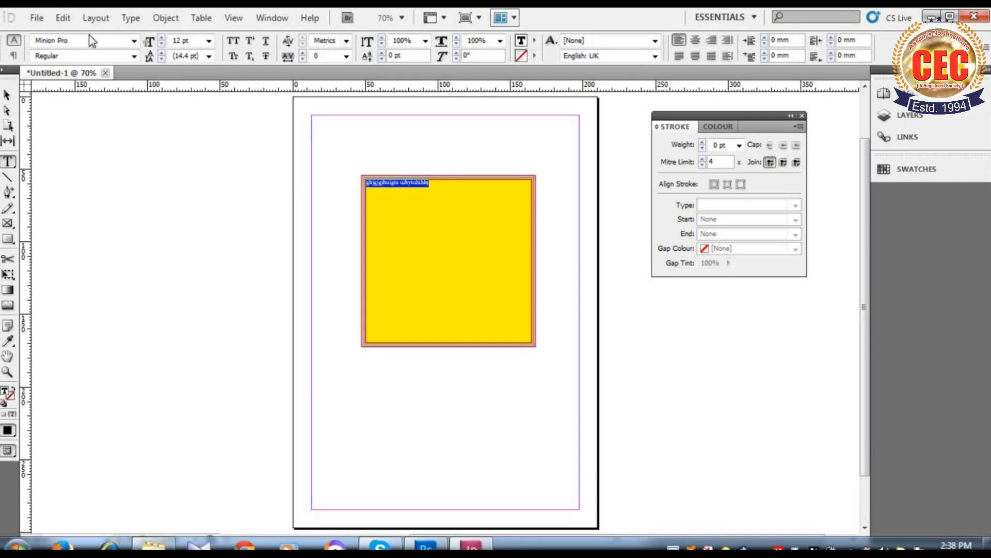
pyautogui.click(134, 41)
pyautogui.scroll(15, 122, 91)
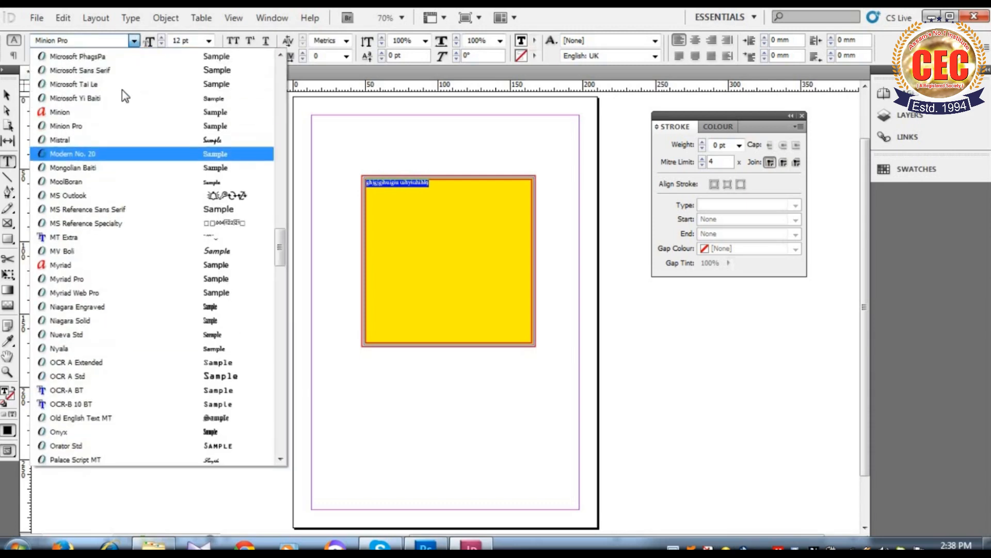
pyautogui.scroll(18, 122, 89)
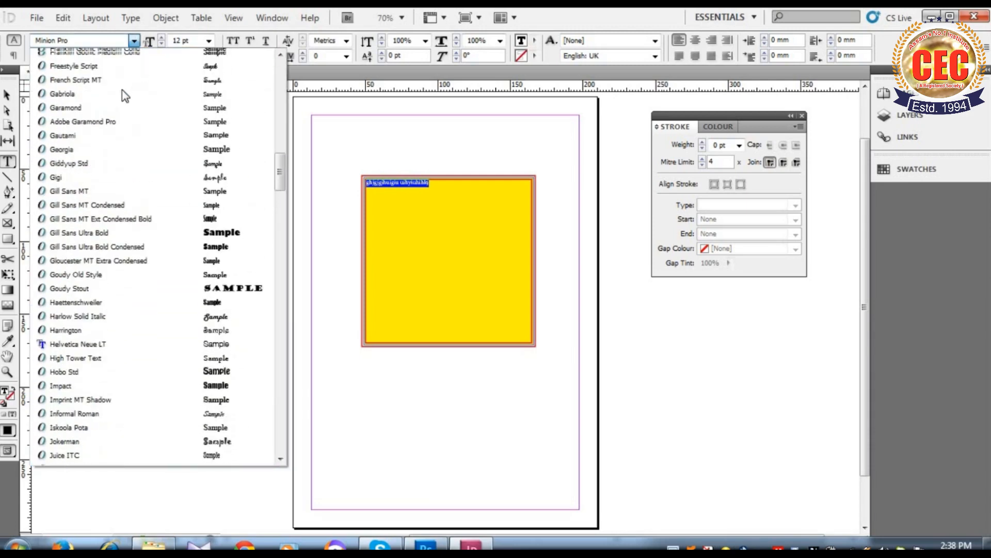
pyautogui.scroll(3, 121, 94)
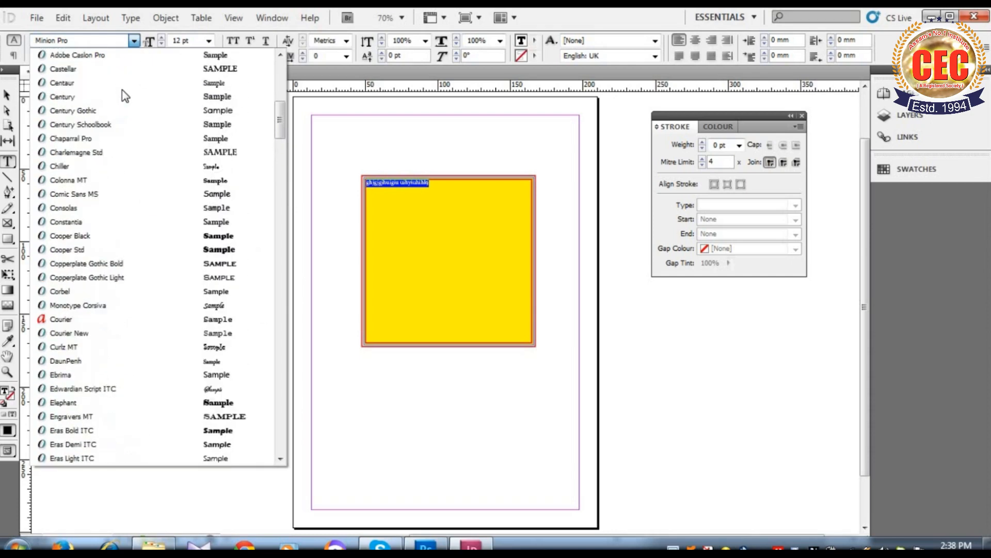
pyautogui.scroll(-3, 123, 95)
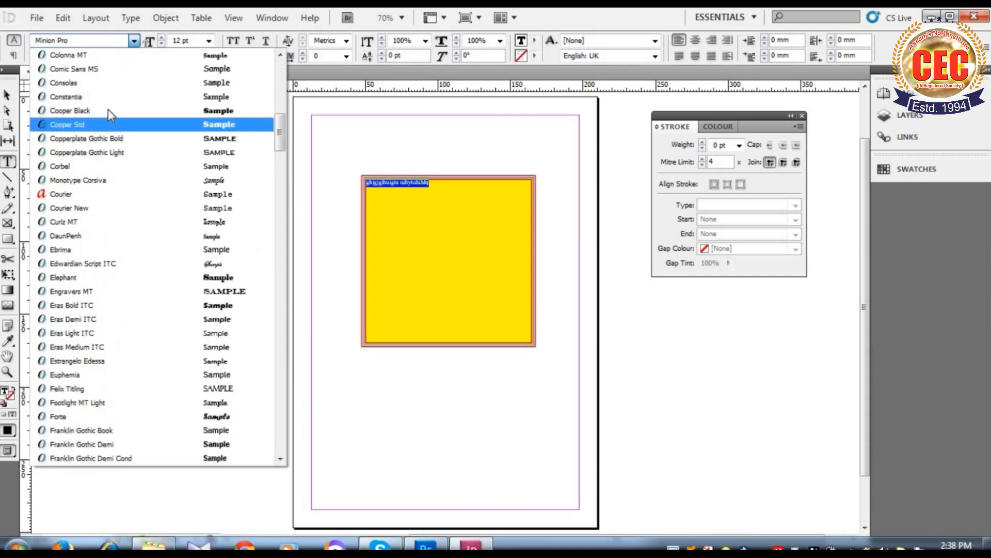
pyautogui.click(110, 114)
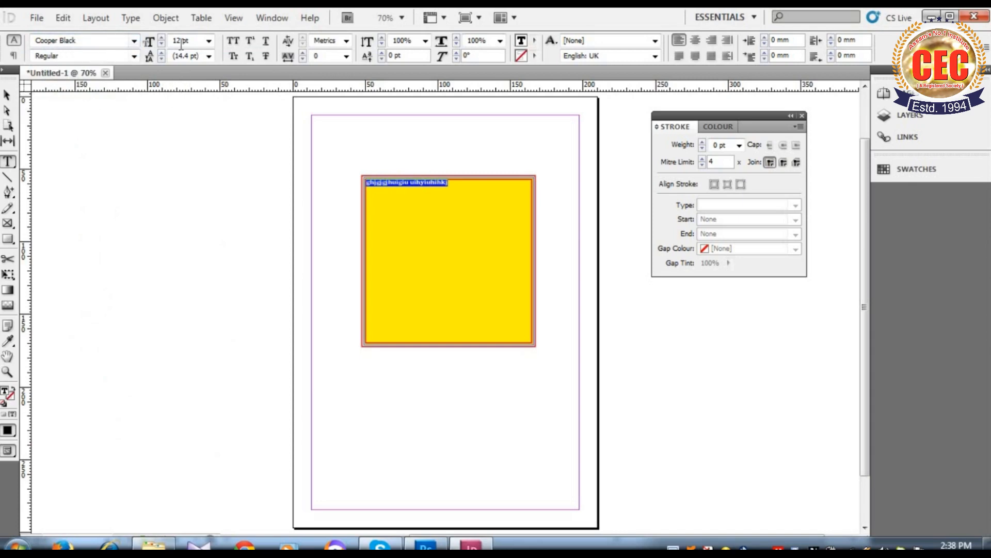
pyautogui.click(207, 41)
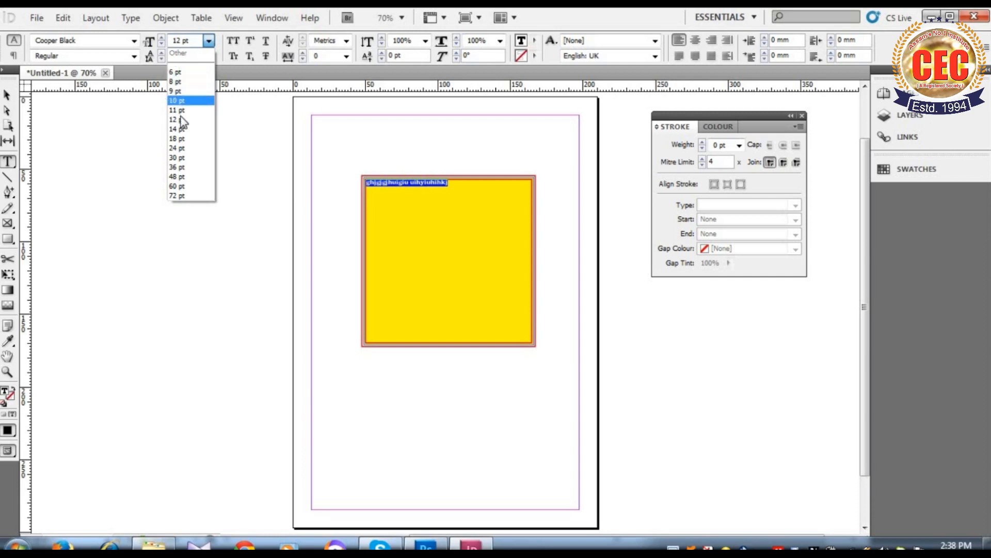
pyautogui.click(176, 176)
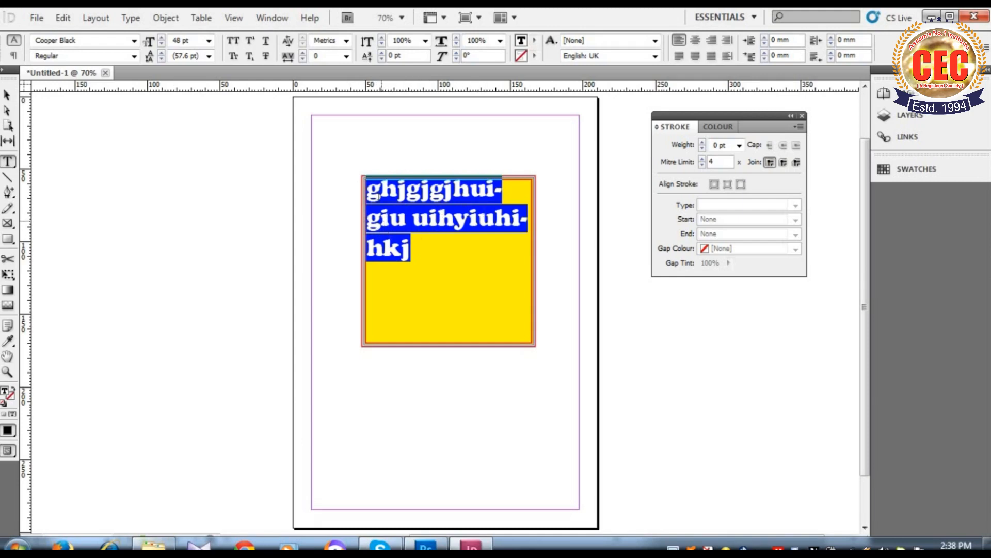
# Try leading values of 60, 72 and 36 pt on the selected text, and set the leading to 48 pt.
pyautogui.click(208, 57)
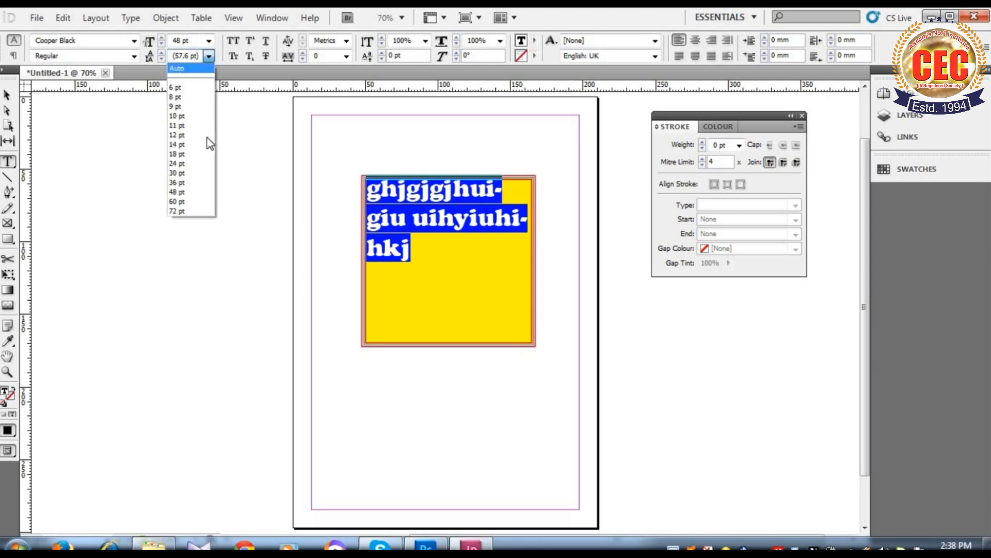
pyautogui.click(182, 201)
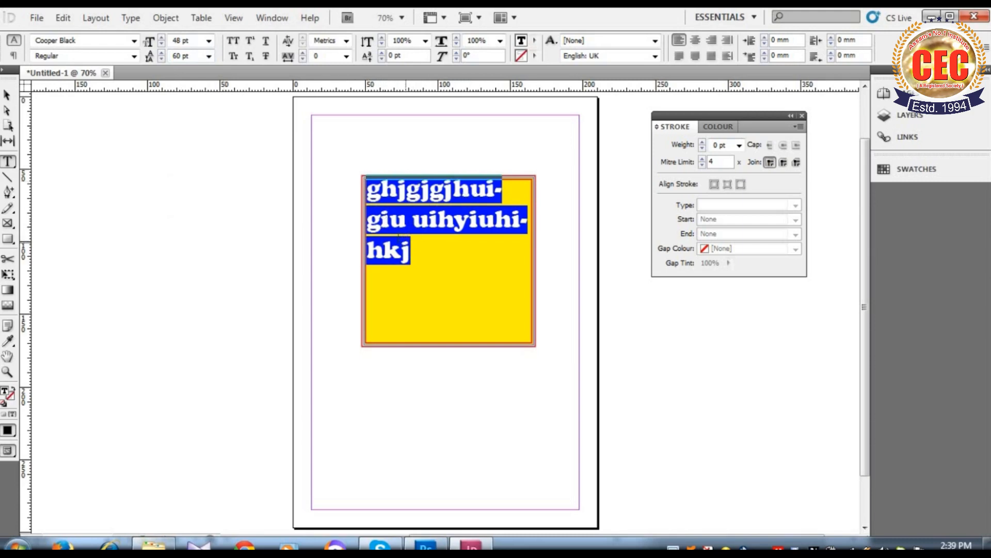
pyautogui.click(208, 56)
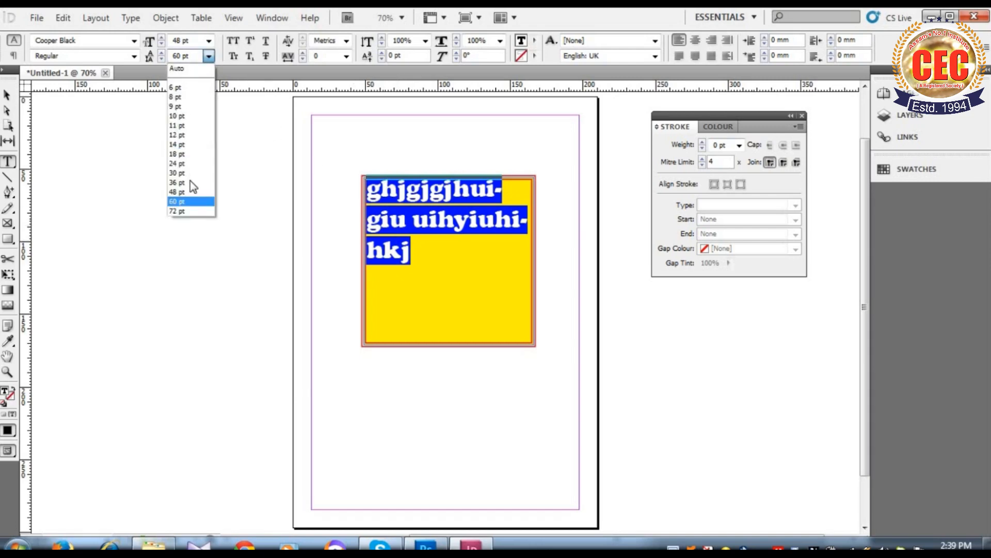
pyautogui.click(180, 212)
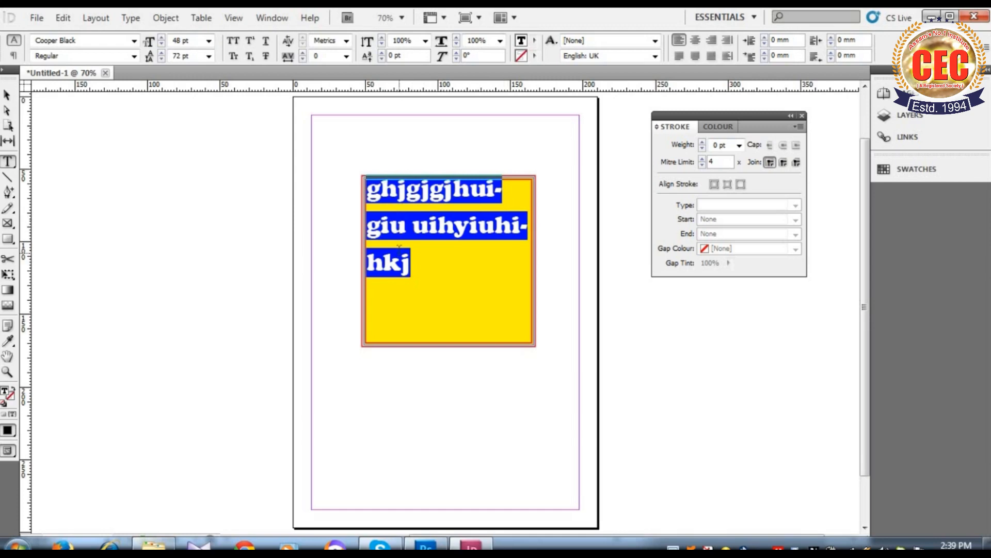
pyautogui.click(209, 57)
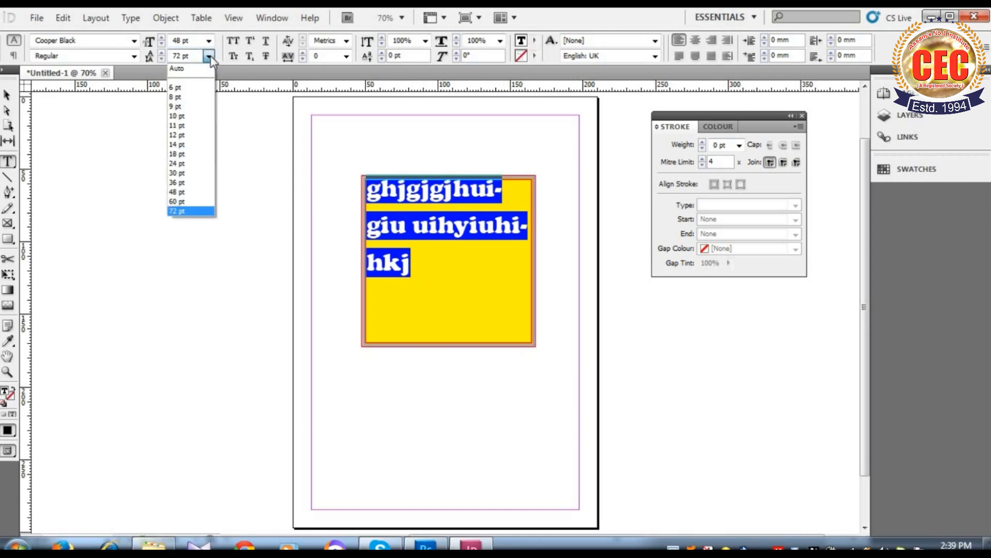
pyautogui.click(176, 182)
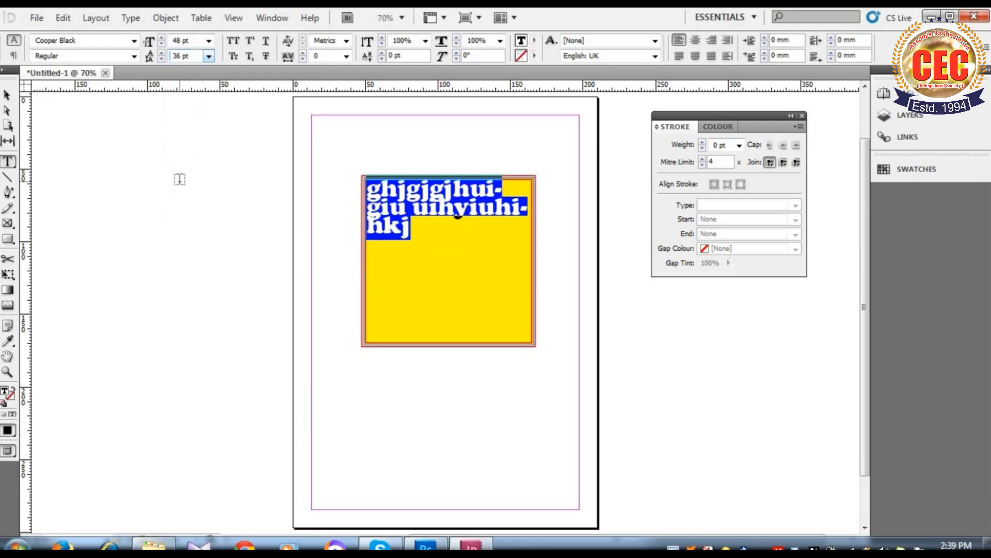
pyautogui.click(209, 57)
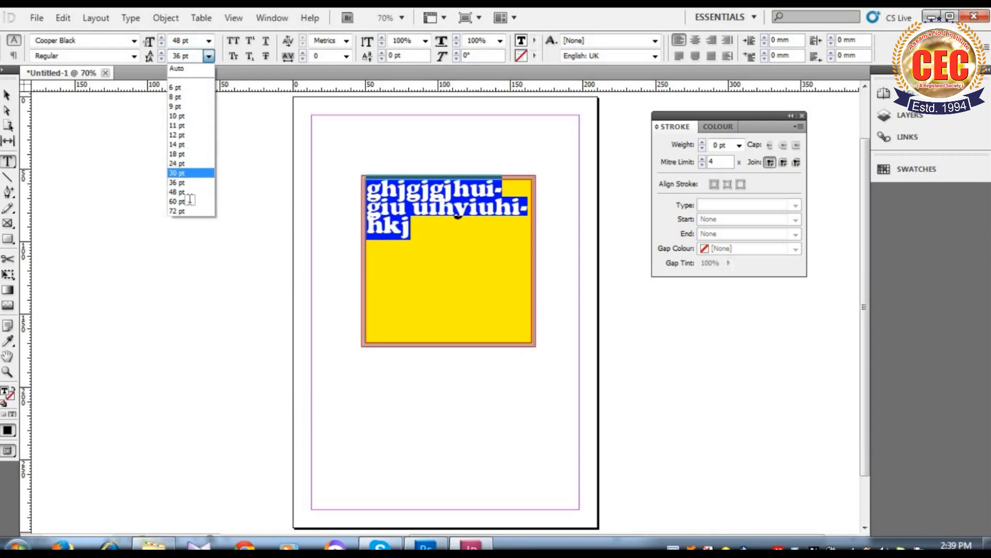
pyautogui.click(190, 201)
pyautogui.click(209, 57)
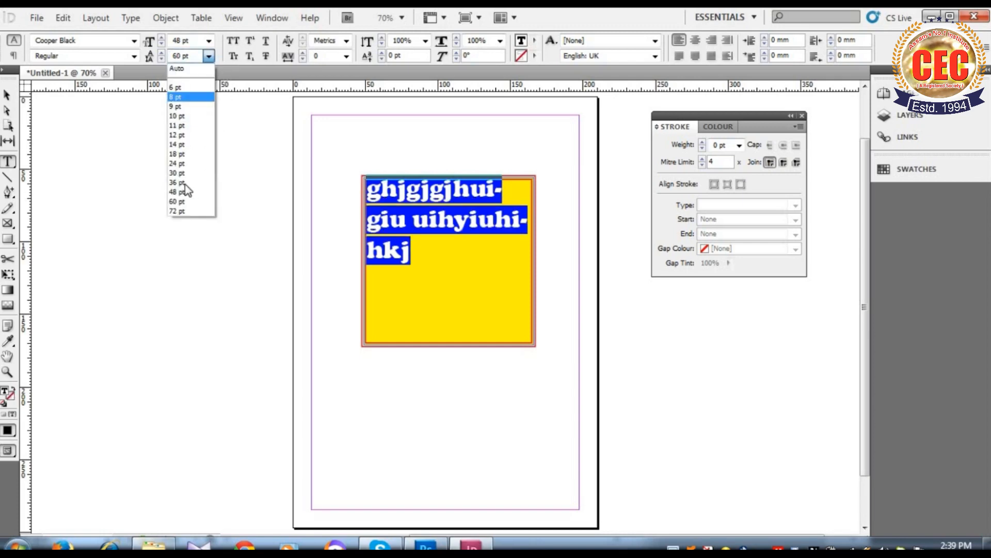
pyautogui.click(188, 192)
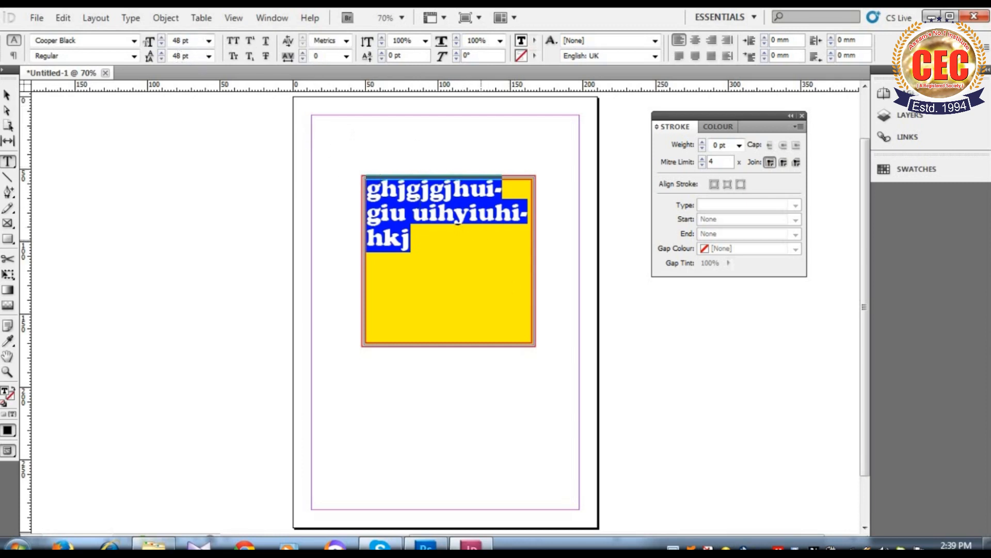
# Fill the selected text with the green swatch C=75 M=5 Y=100 K=0.
pyautogui.click(535, 41)
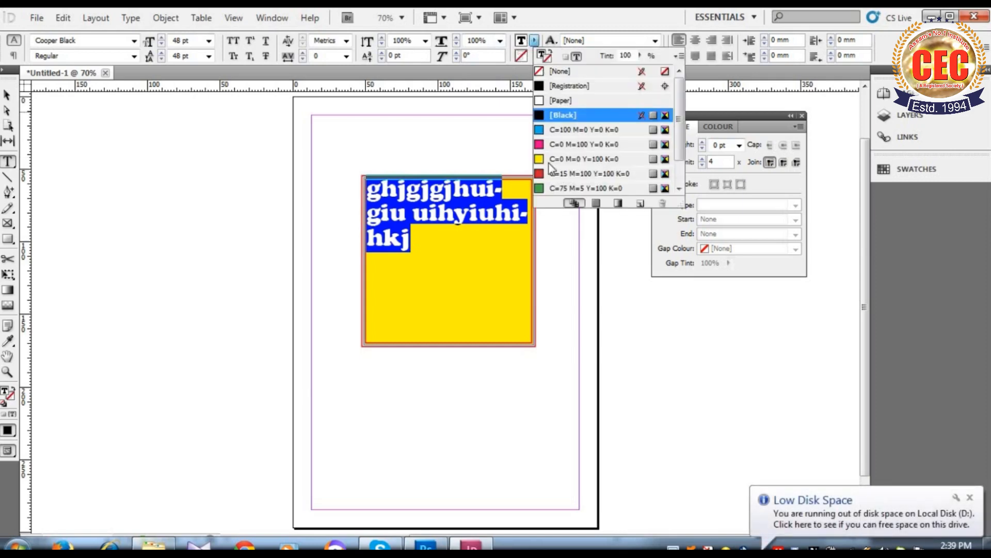
pyautogui.scroll(-1, 546, 191)
pyautogui.click(546, 173)
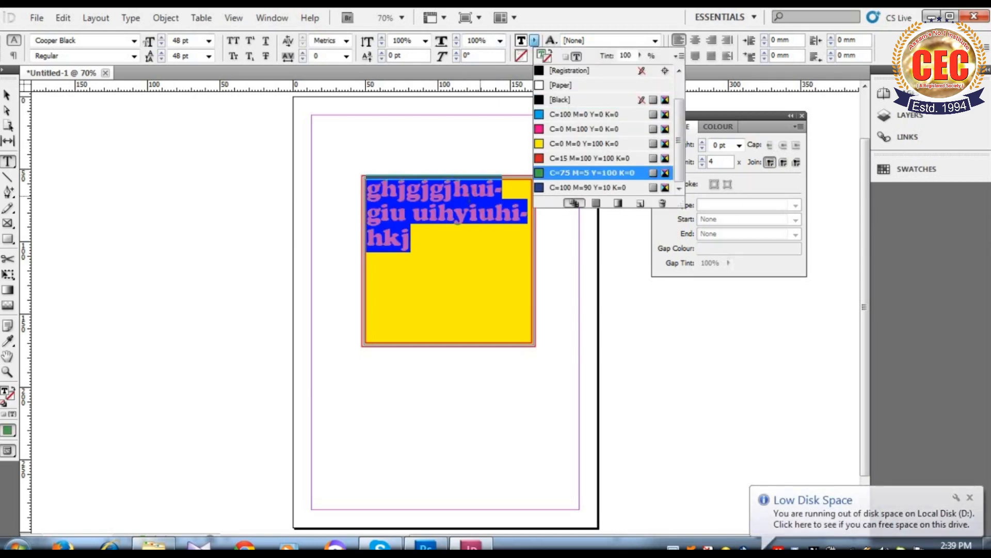
pyautogui.click(421, 239)
# Give all the text in the frame a magenta stroke, C=0 M=100 Y=0 K=0, and select the frame as an object.
pyautogui.hotkey('ctrl', 'a')
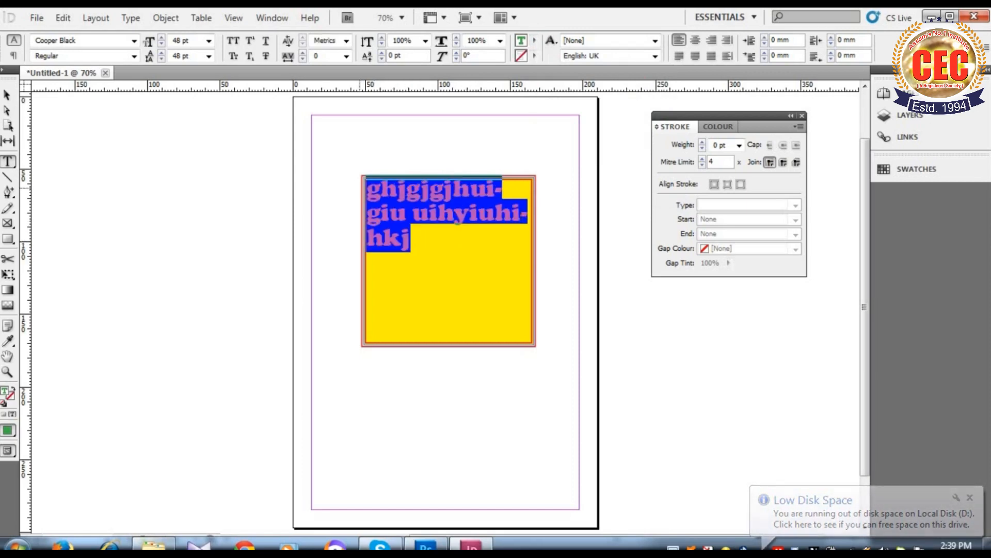
pyautogui.click(535, 57)
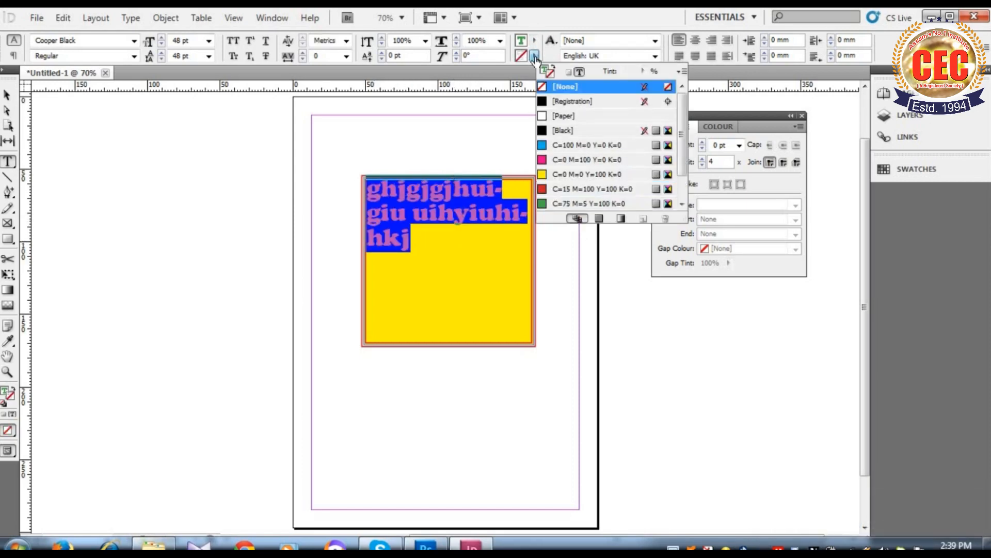
pyautogui.click(547, 161)
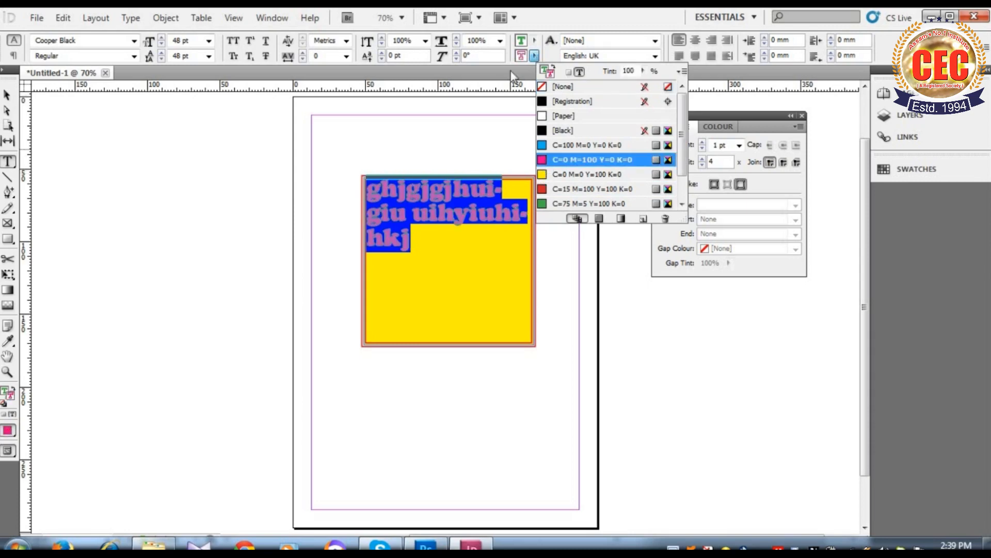
pyautogui.click(533, 58)
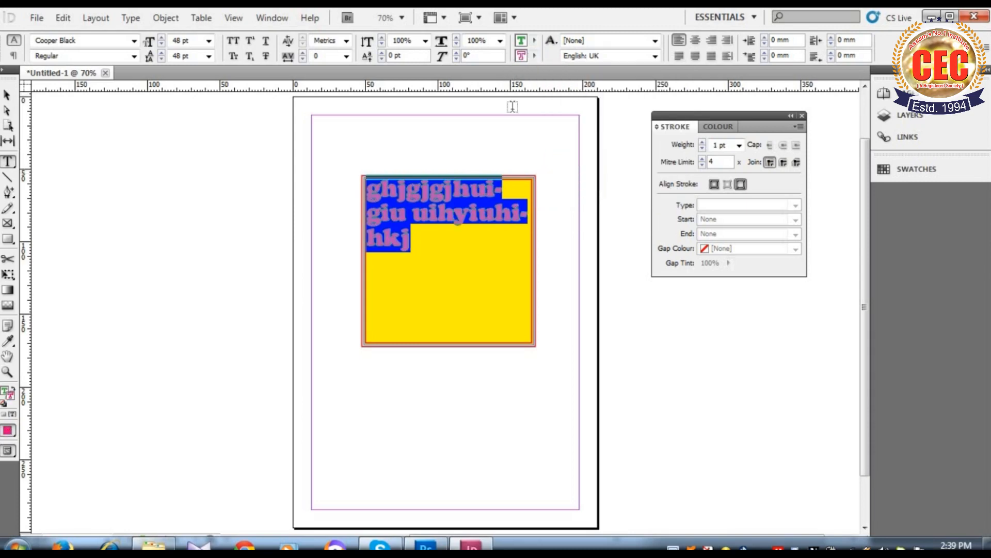
pyautogui.click(415, 227)
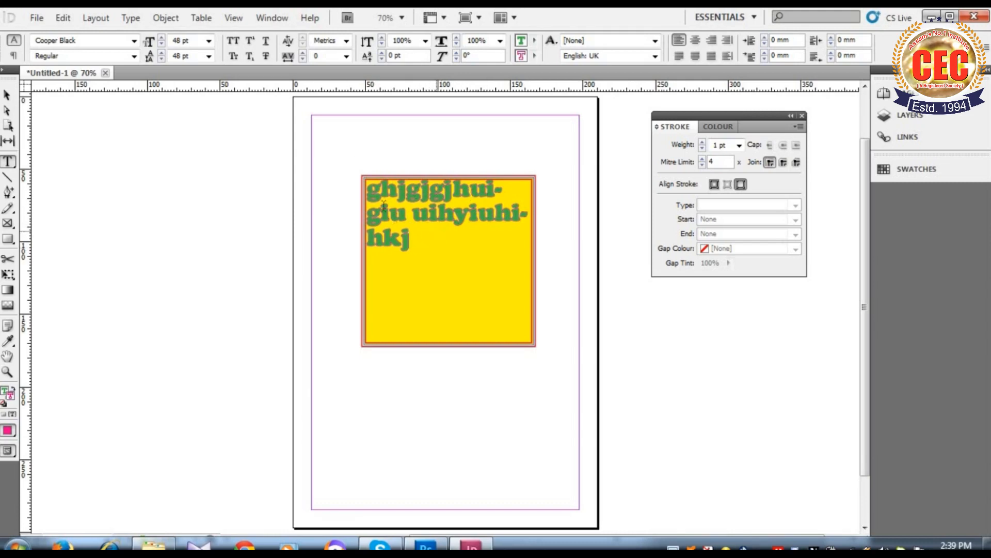
pyautogui.click(6, 95)
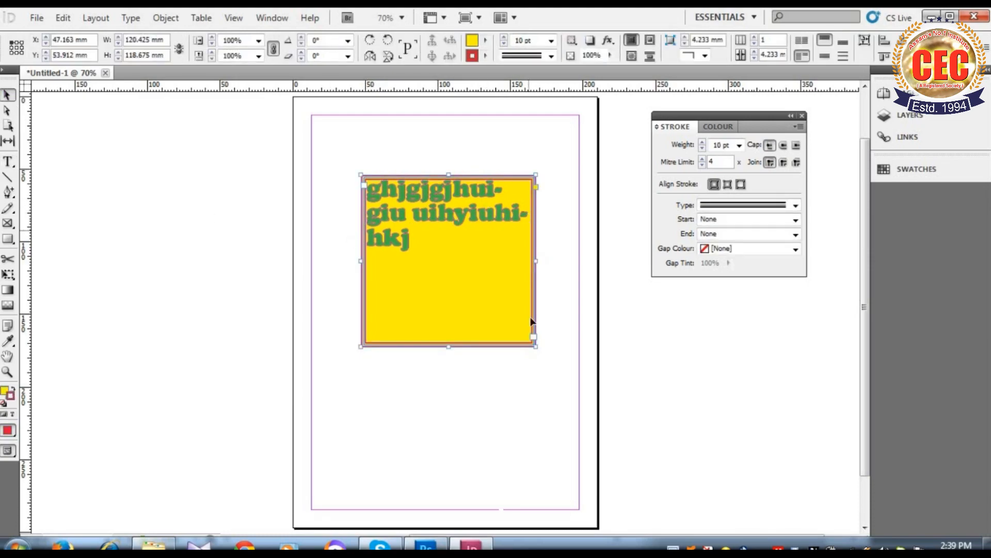